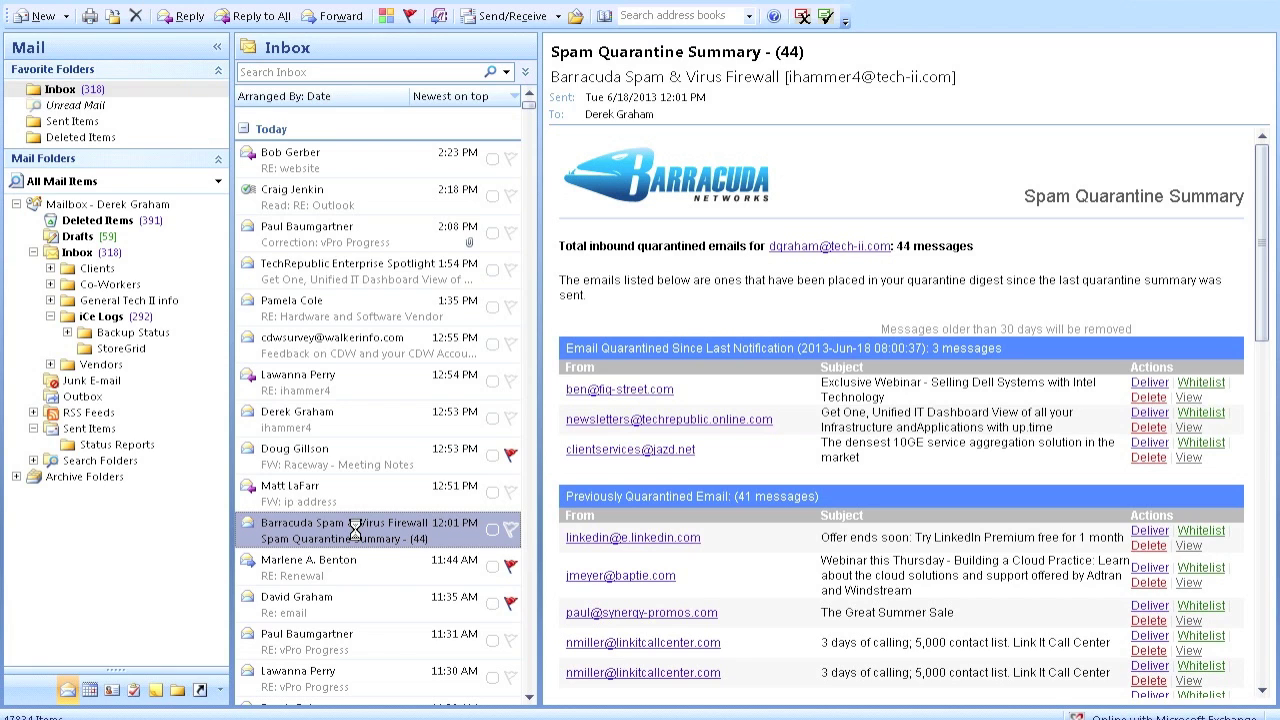
# Open the quarantine summary full-size and highlight the 30-day note and new-message count.
pyautogui.doubleClick(355, 530)
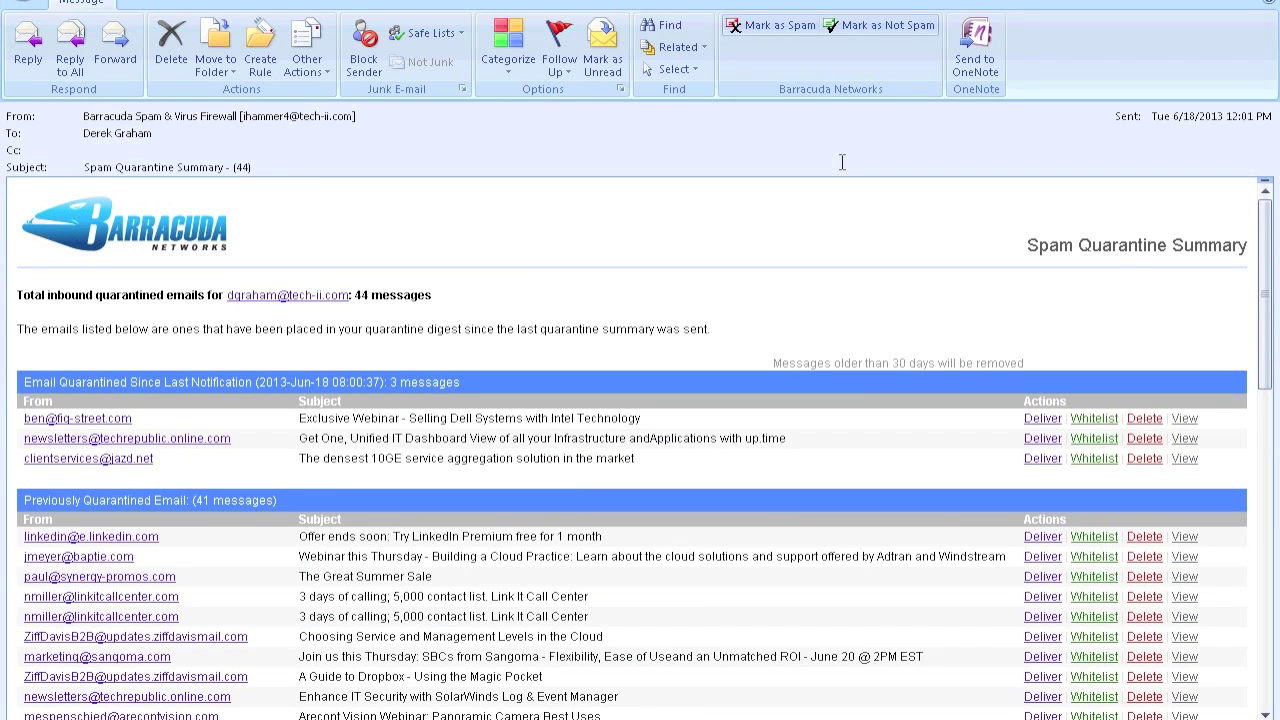
pyautogui.moveTo(867, 363); pyautogui.dragTo(1025, 372)
pyautogui.click(1070, 337)
pyautogui.moveTo(244, 382); pyautogui.dragTo(462, 384)
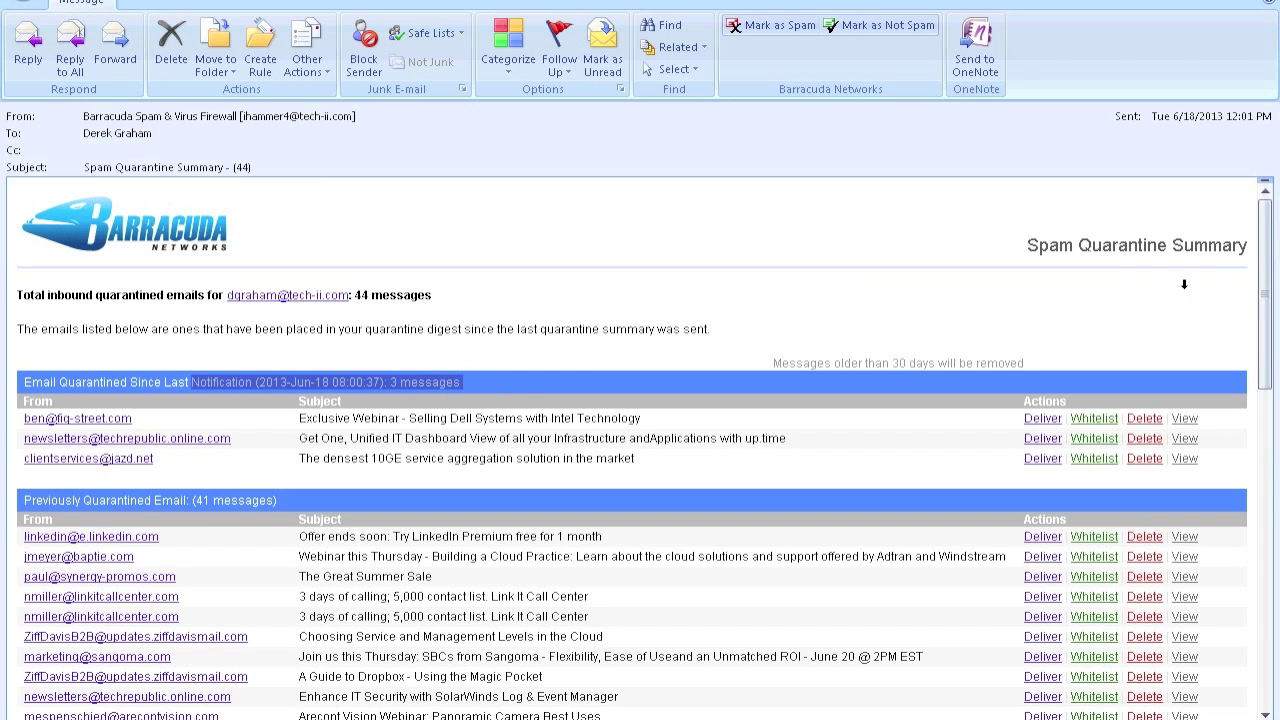
# Scroll the summary and view the quarantined TD DEALS OF THE WEEK message.
pyautogui.moveTo(1262, 294); pyautogui.dragTo(1267, 360)
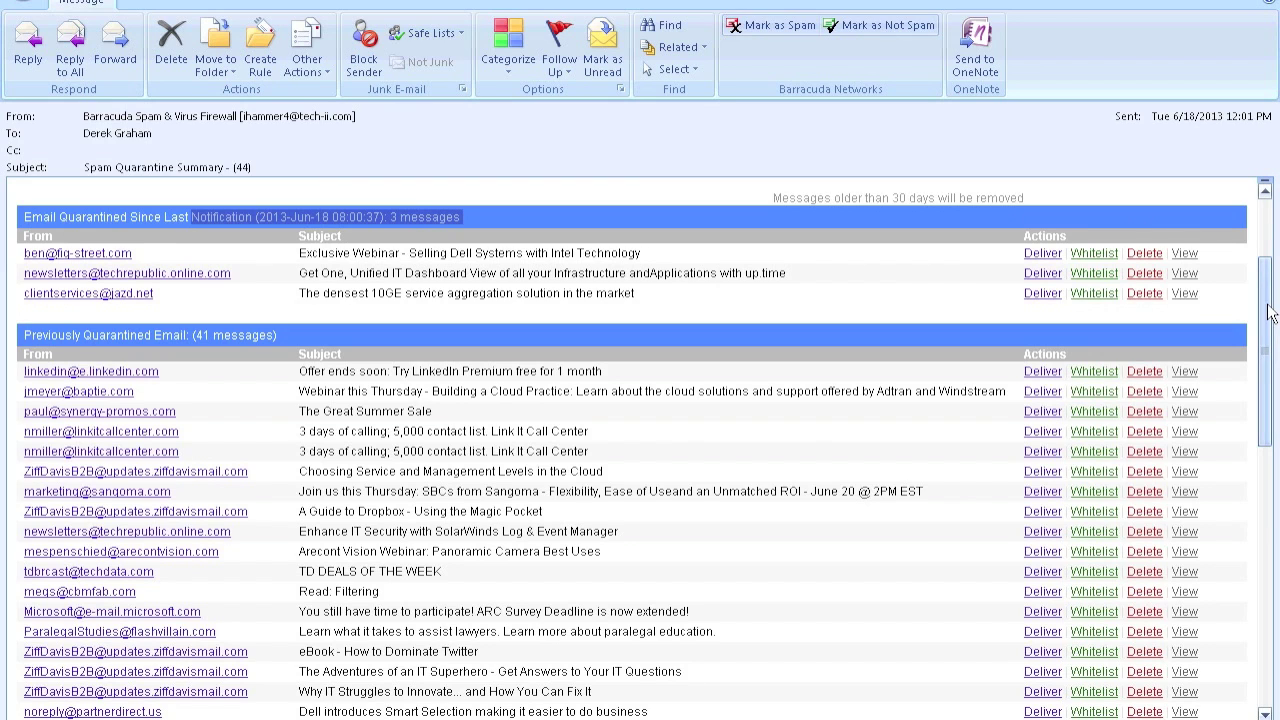
pyautogui.moveTo(1272, 316); pyautogui.dragTo(1270, 342)
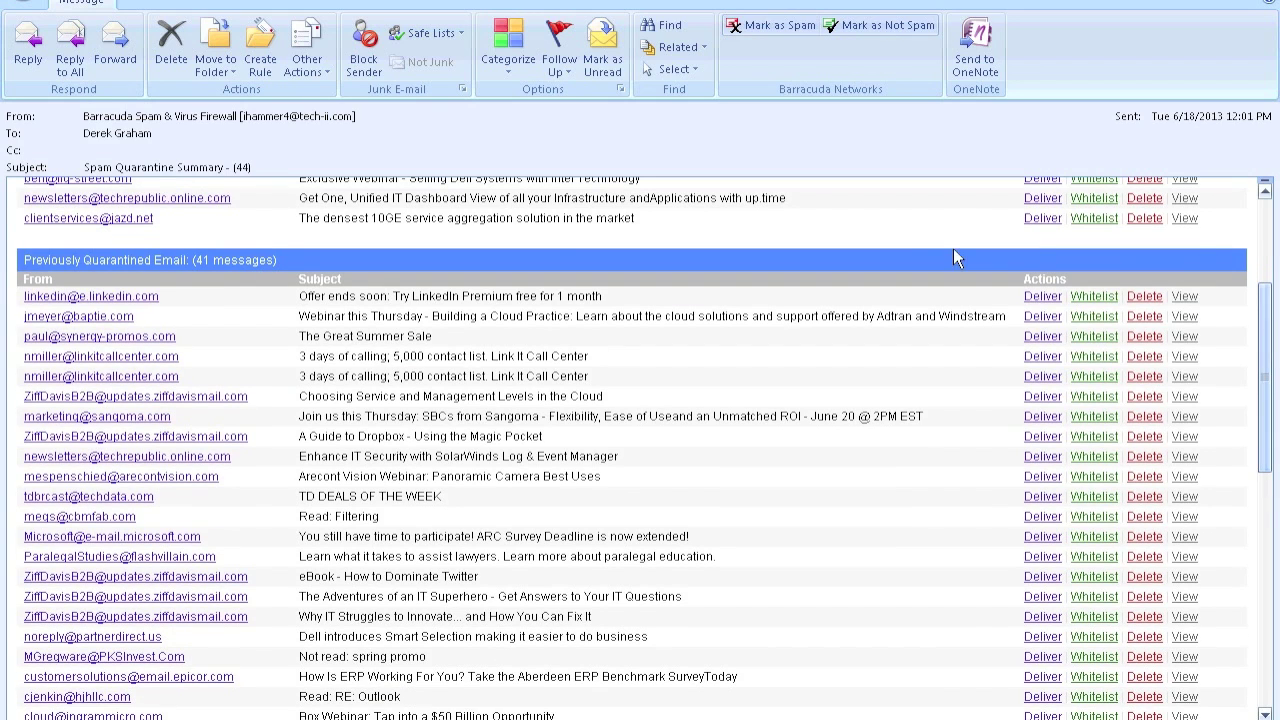
pyautogui.click(1187, 497)
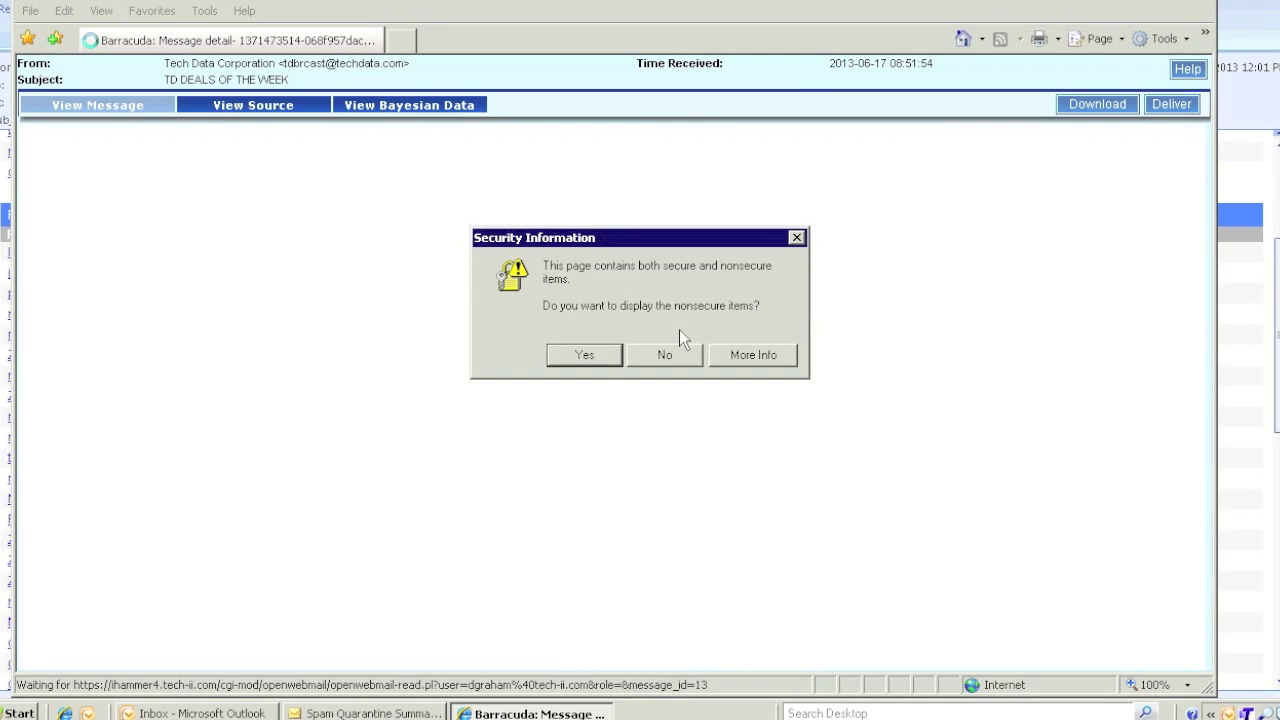
# Allow the newsletter's images to load, then close the message detail window.
pyautogui.click(593, 353)
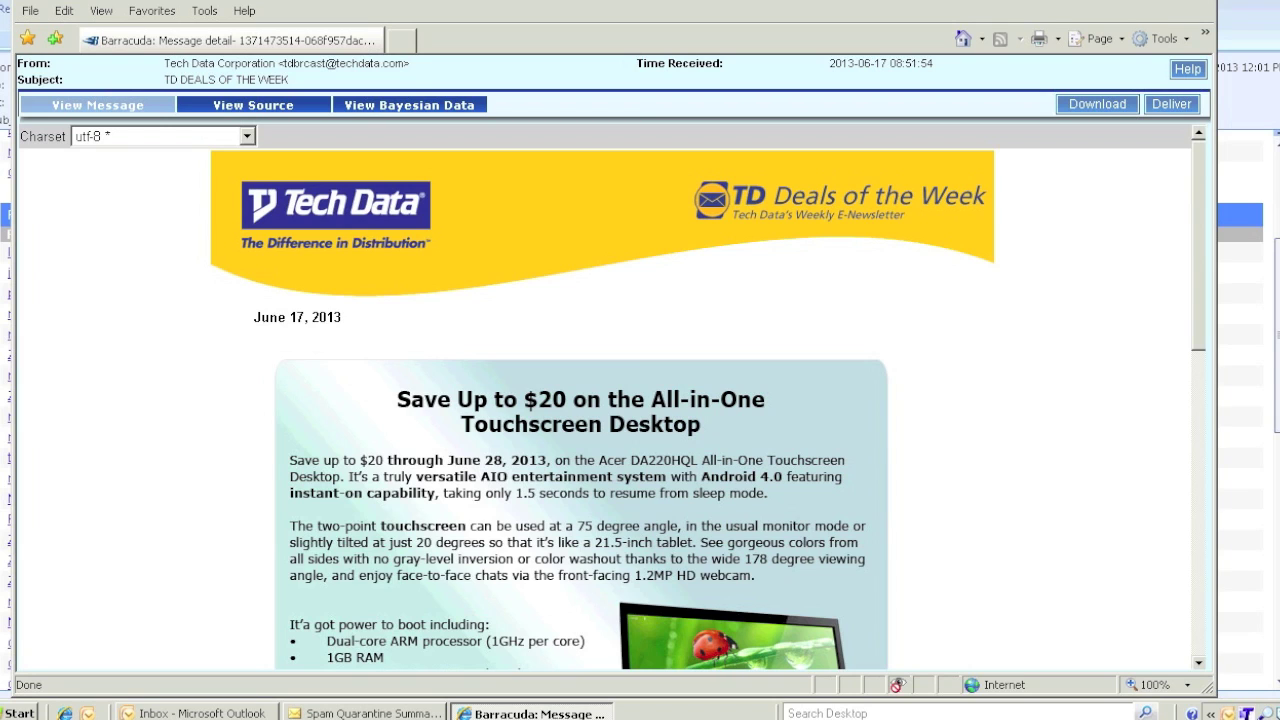
pyautogui.hotkey('alt', 'F4')
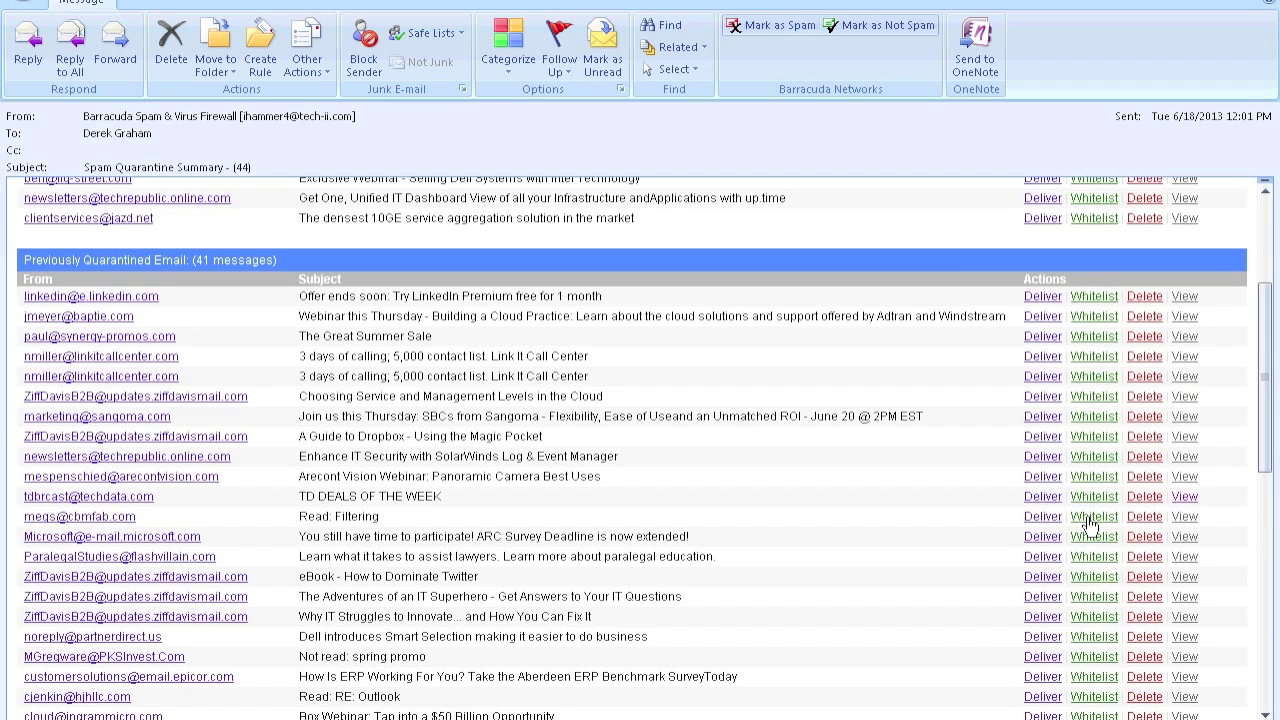
# Whitelist the sender of the 'Read: Filtering' quarantined message from the summary.
pyautogui.click(1088, 518)
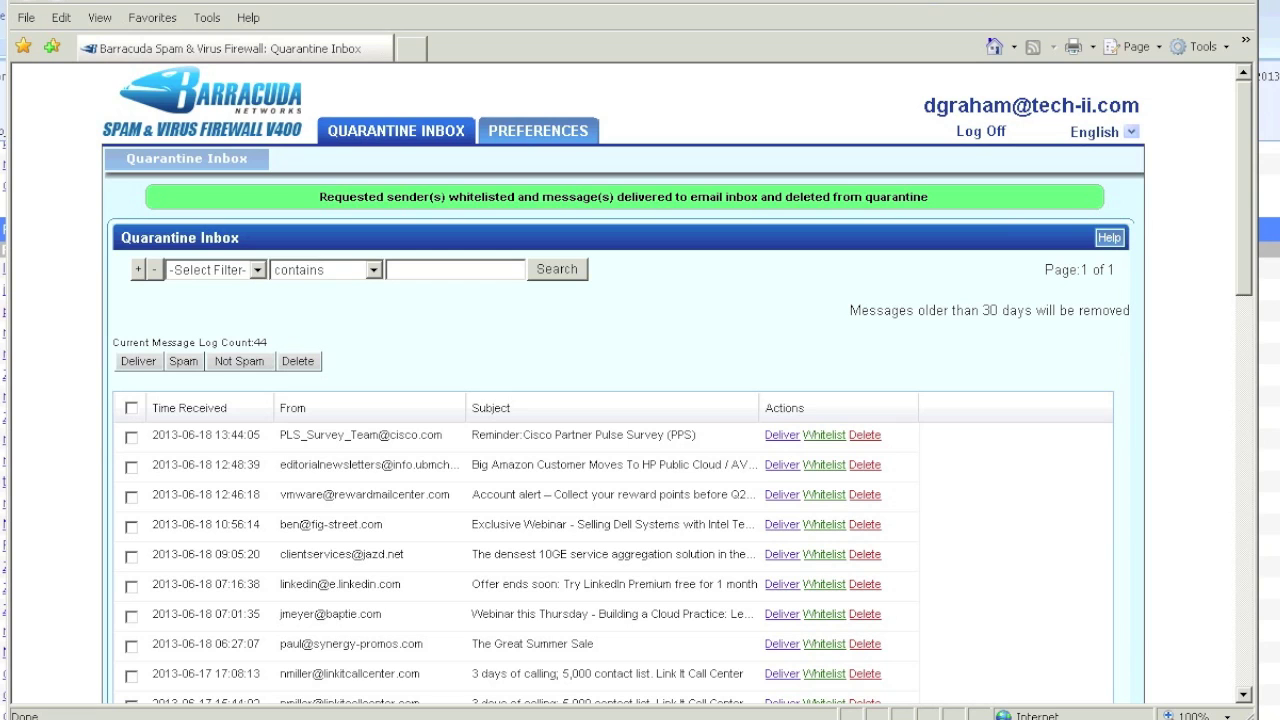
# Leave the Quarantine Inbox browser window and return to the summary in Outlook.
pyautogui.hotkey('alt', 'Tab')
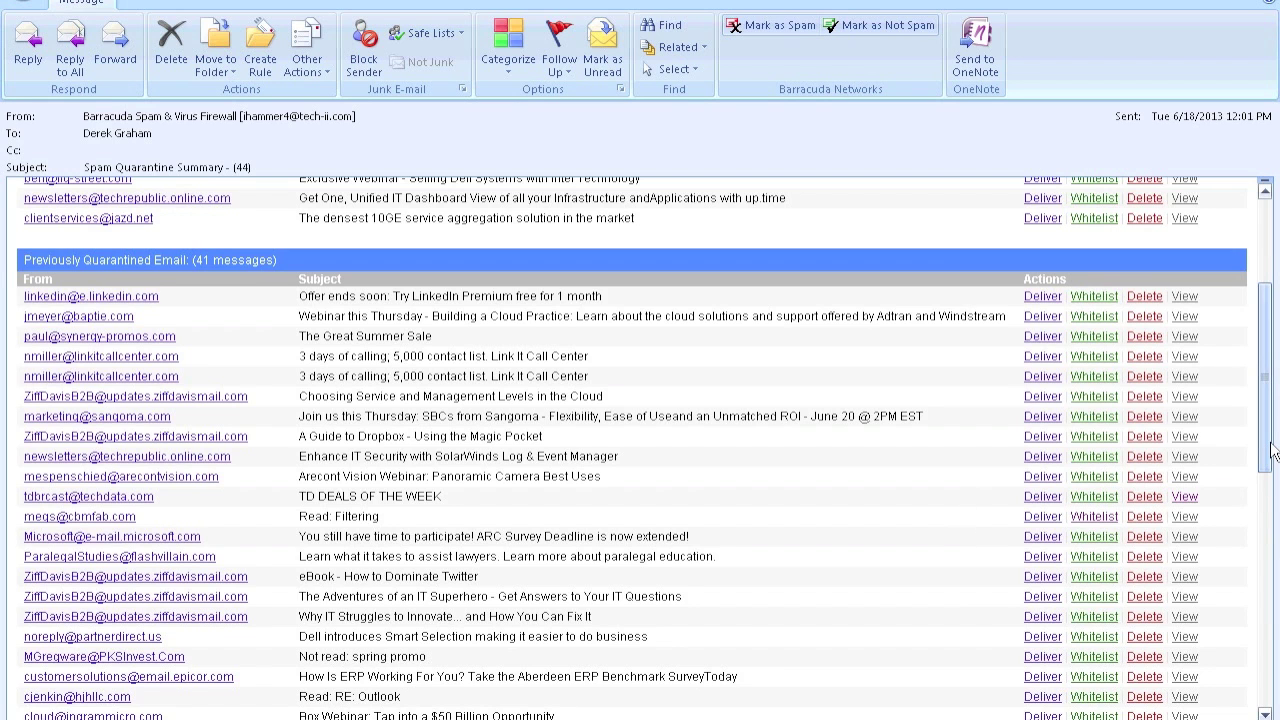
# Scroll to the bottom of the quarantine summary to review the remaining quarantined messages.
pyautogui.moveTo(1272, 450); pyautogui.dragTo(1268, 508)
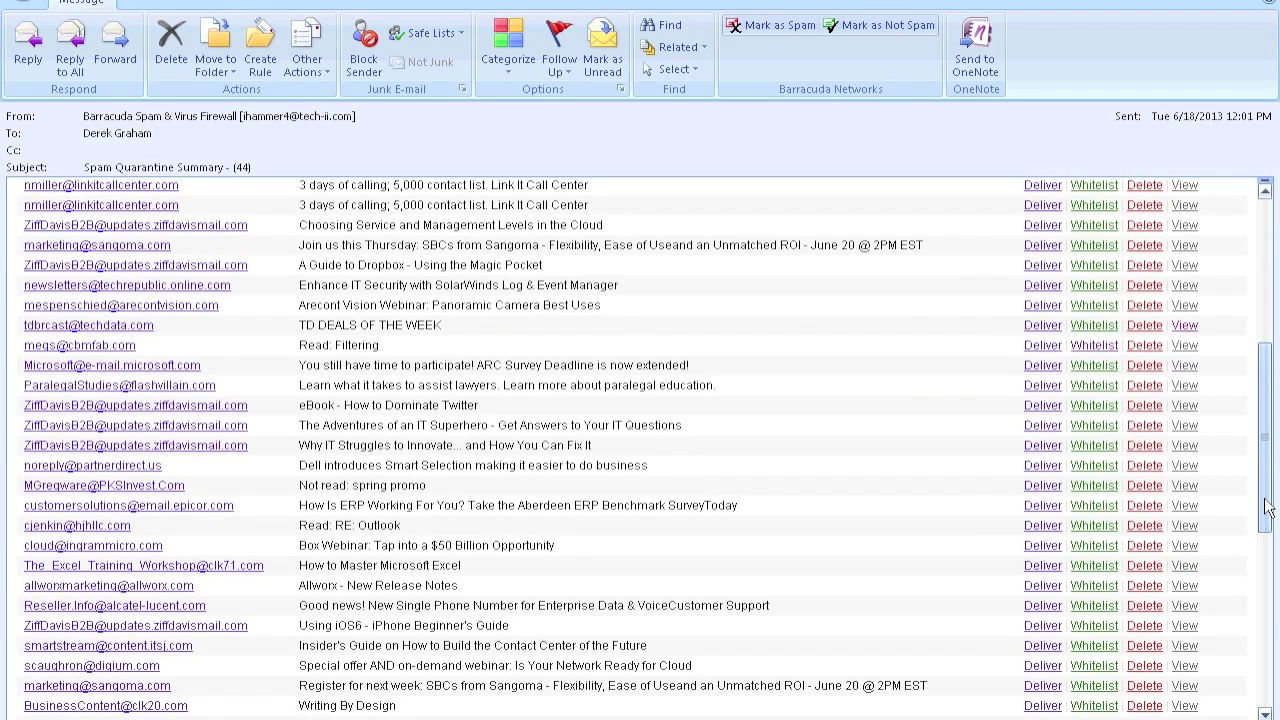
pyautogui.moveTo(1268, 508); pyautogui.dragTo(1273, 695)
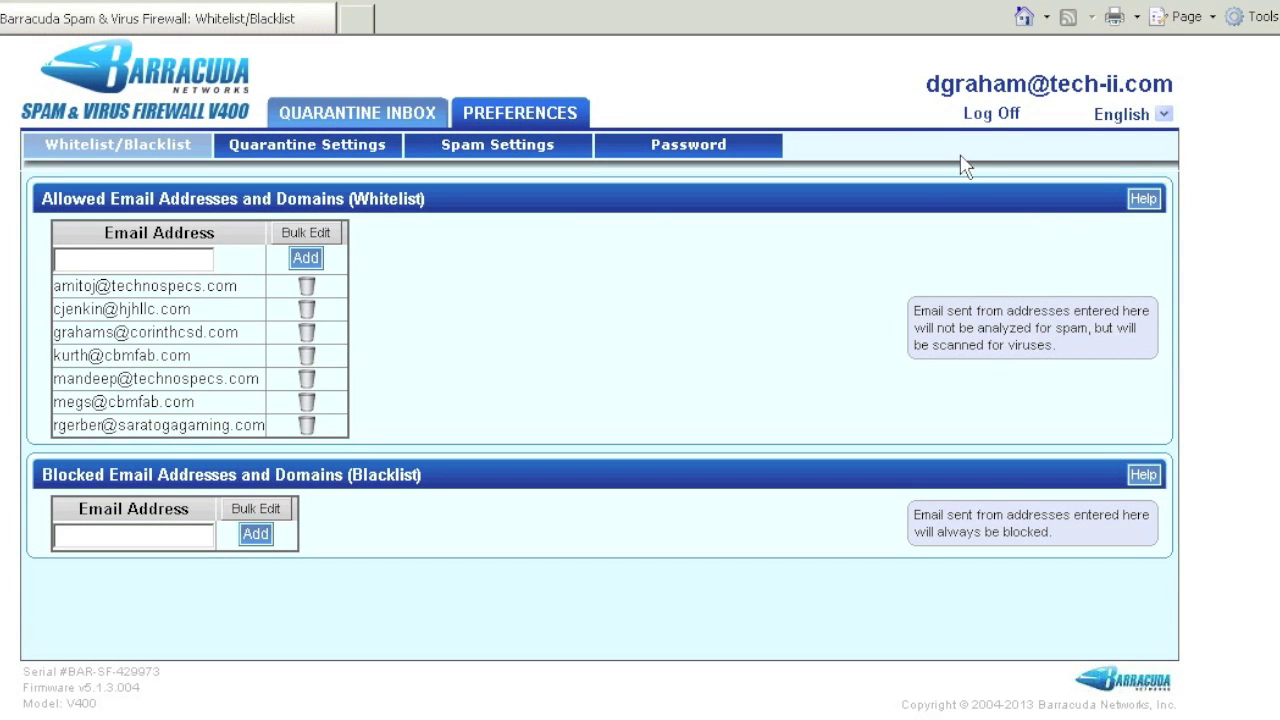
# Log off the portal, enter the email username at login, and open the TechRepublic newsletter.
pyautogui.click(990, 114)
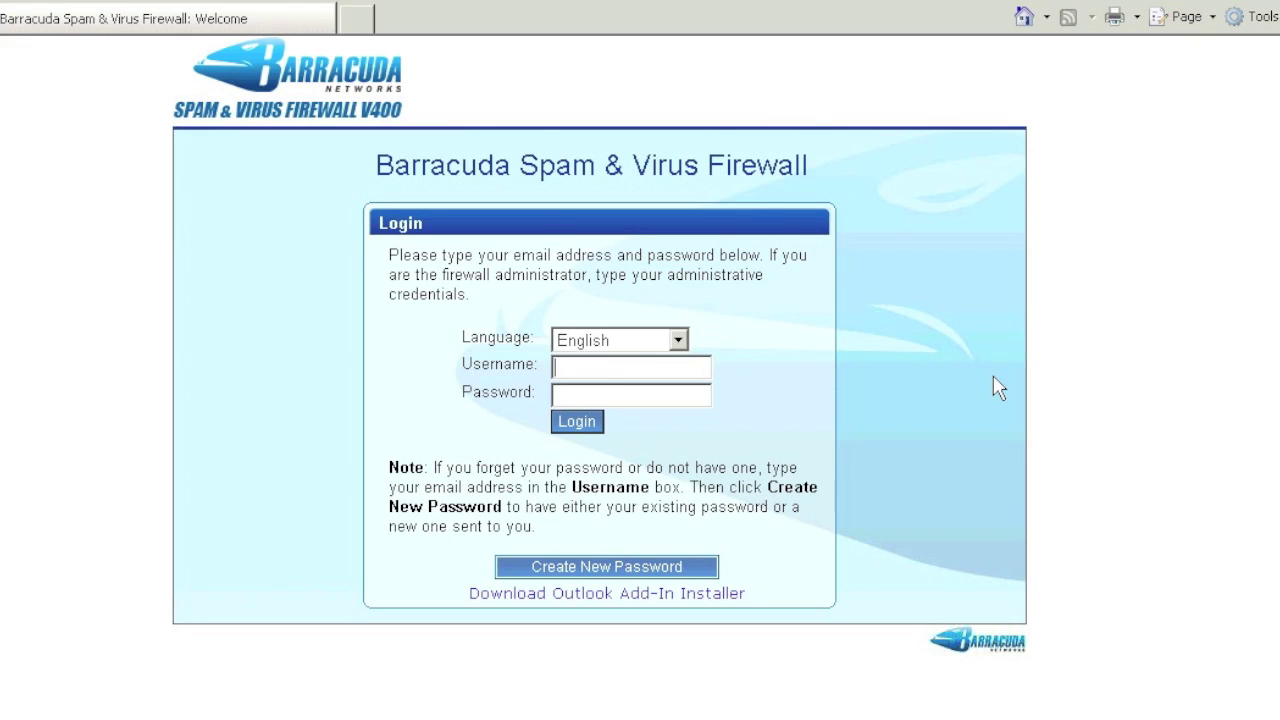
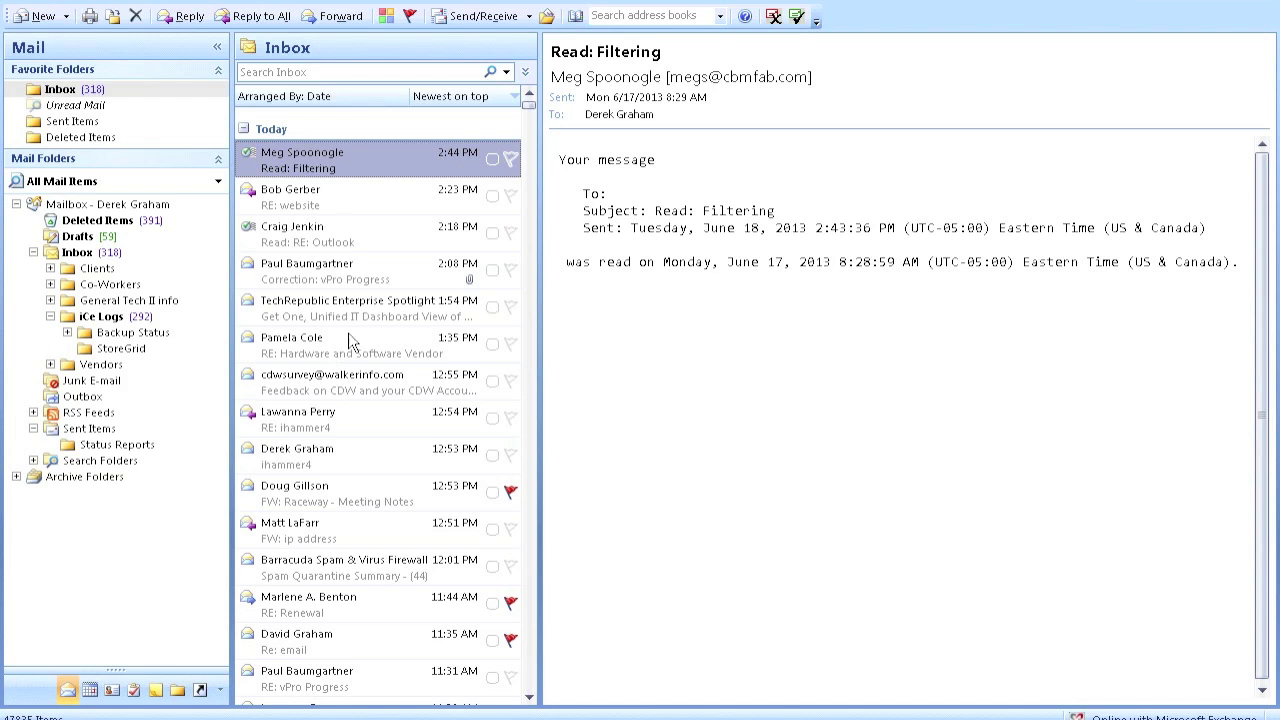
pyautogui.doubleClick(343, 337)
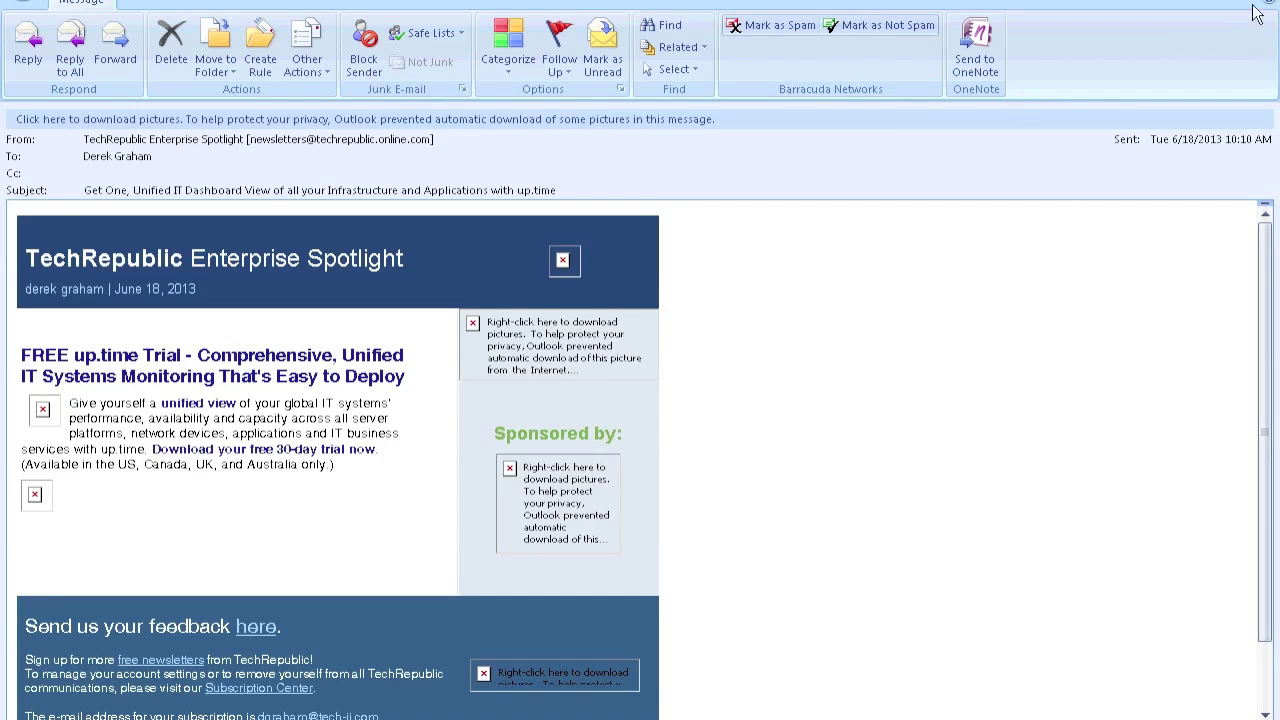
# Return to the full-size remote session and close the TechRepublic Enterprise Spotlight newsletter.
pyautogui.moveTo(1279, 0)
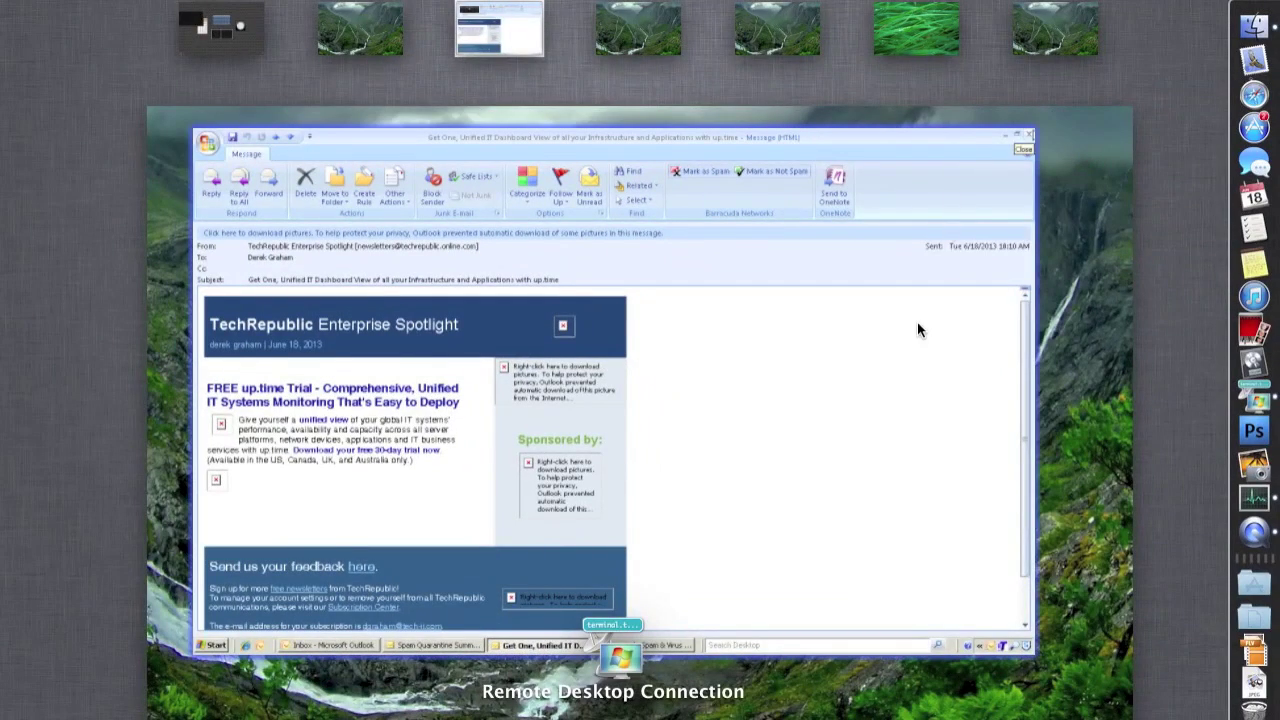
pyautogui.click(917, 321)
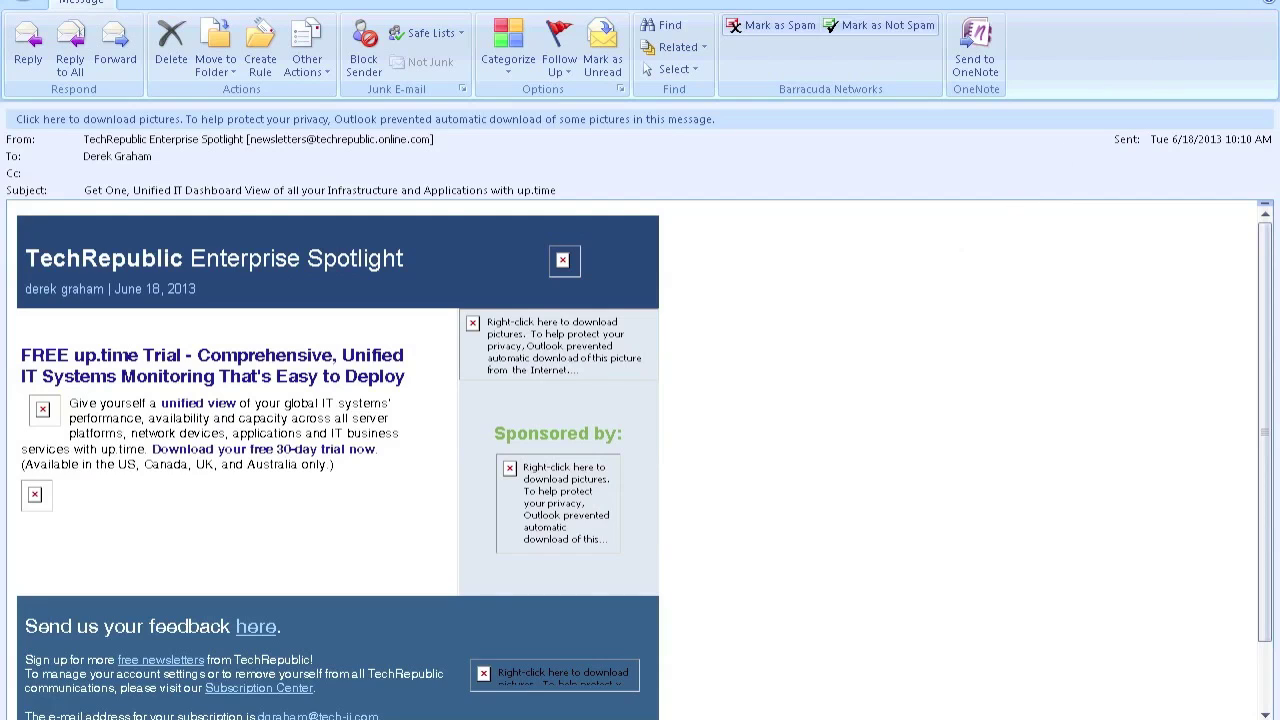
pyautogui.press('Escape')
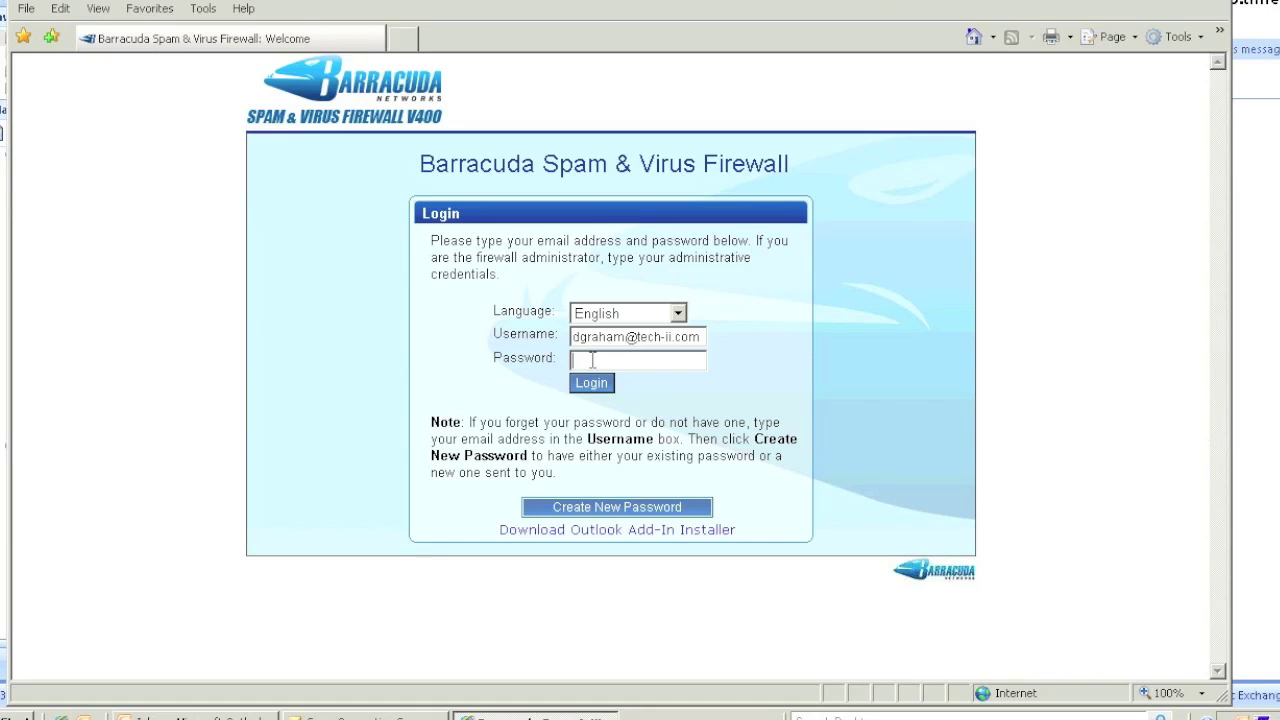
# Enter the account password and log in to the Barracuda web portal.
pyautogui.write('**********')
pyautogui.press('Return')
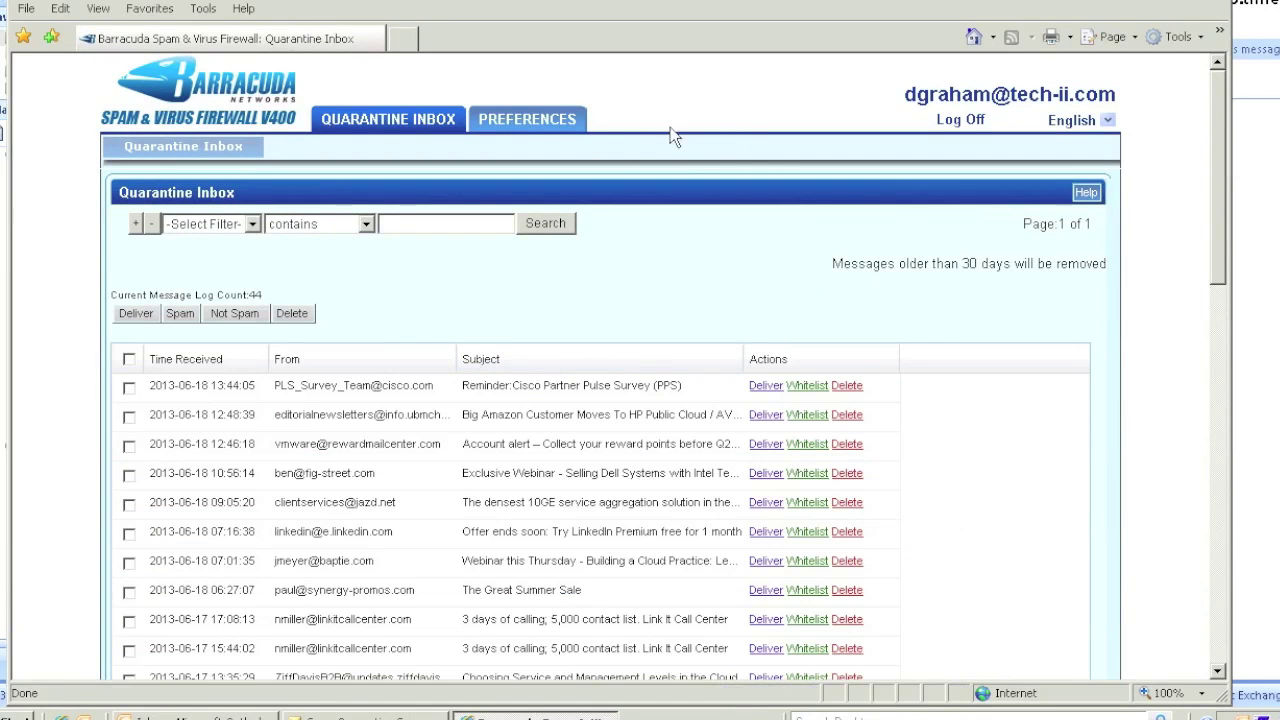
# Open Preferences > Password and place the cursor in the Old and New Password fields.
pyautogui.moveTo(560, 120)
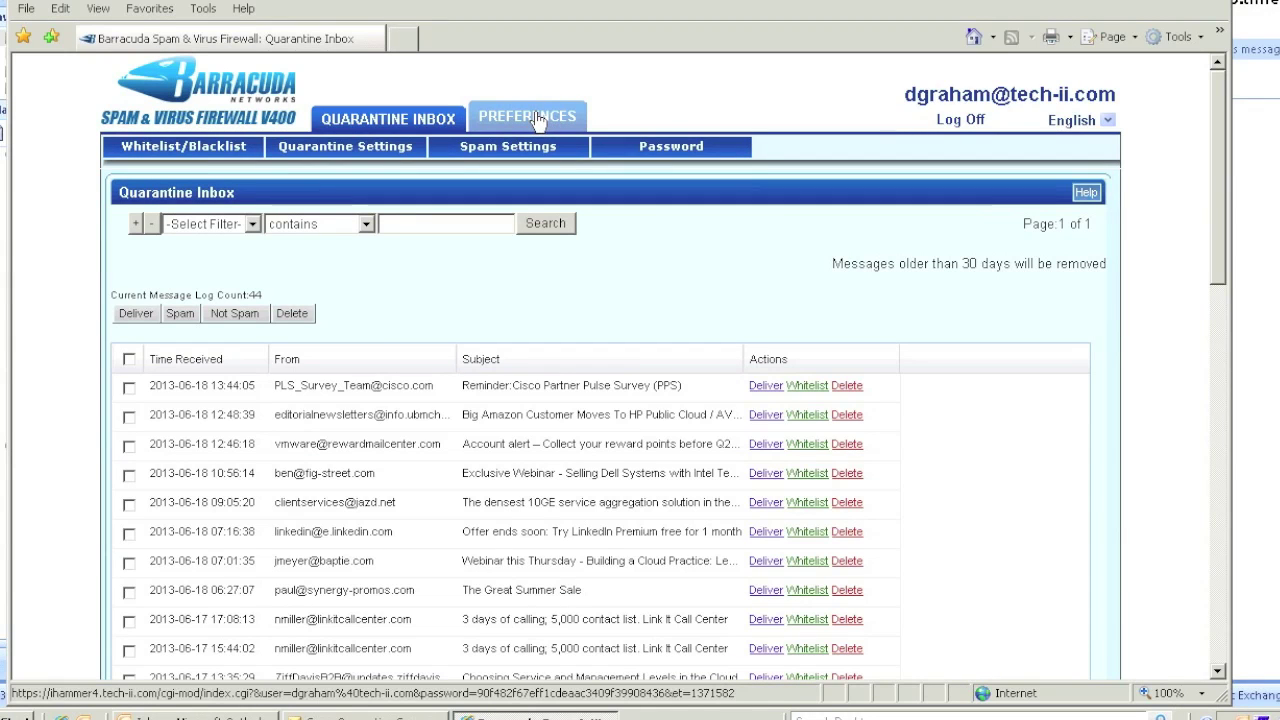
pyautogui.click(537, 120)
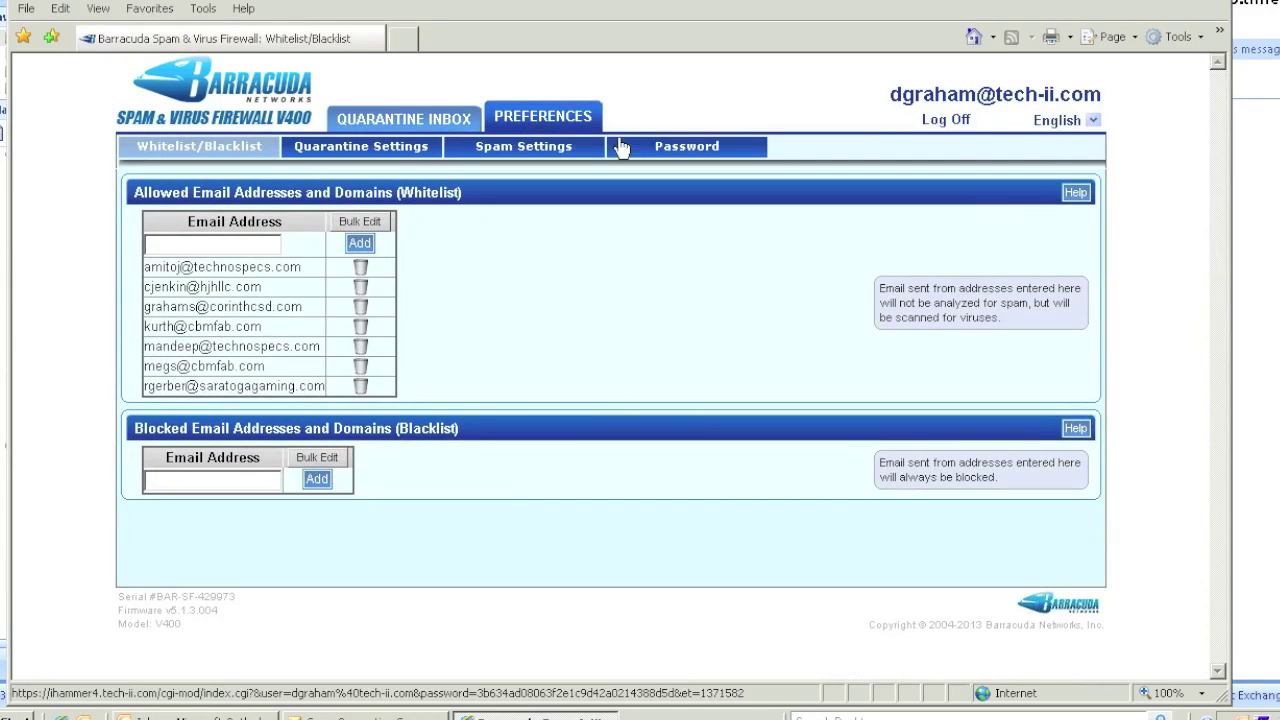
pyautogui.click(667, 150)
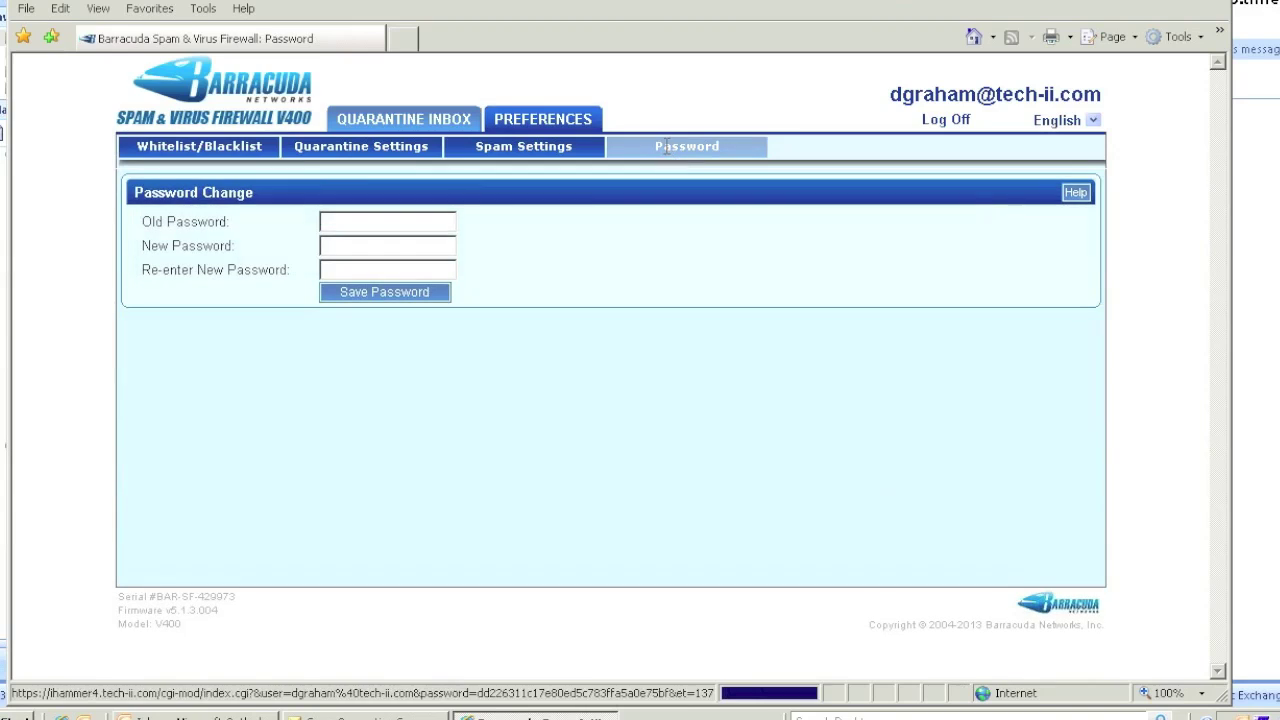
pyautogui.click(418, 222)
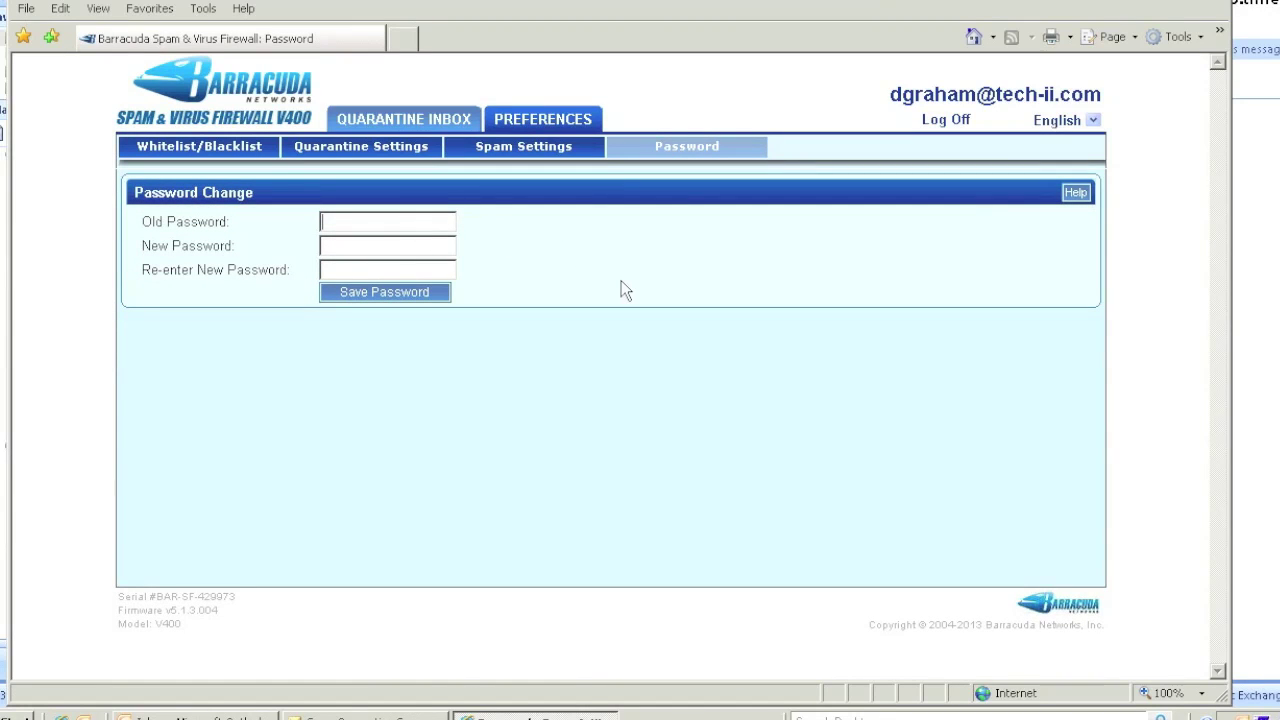
pyautogui.click(384, 247)
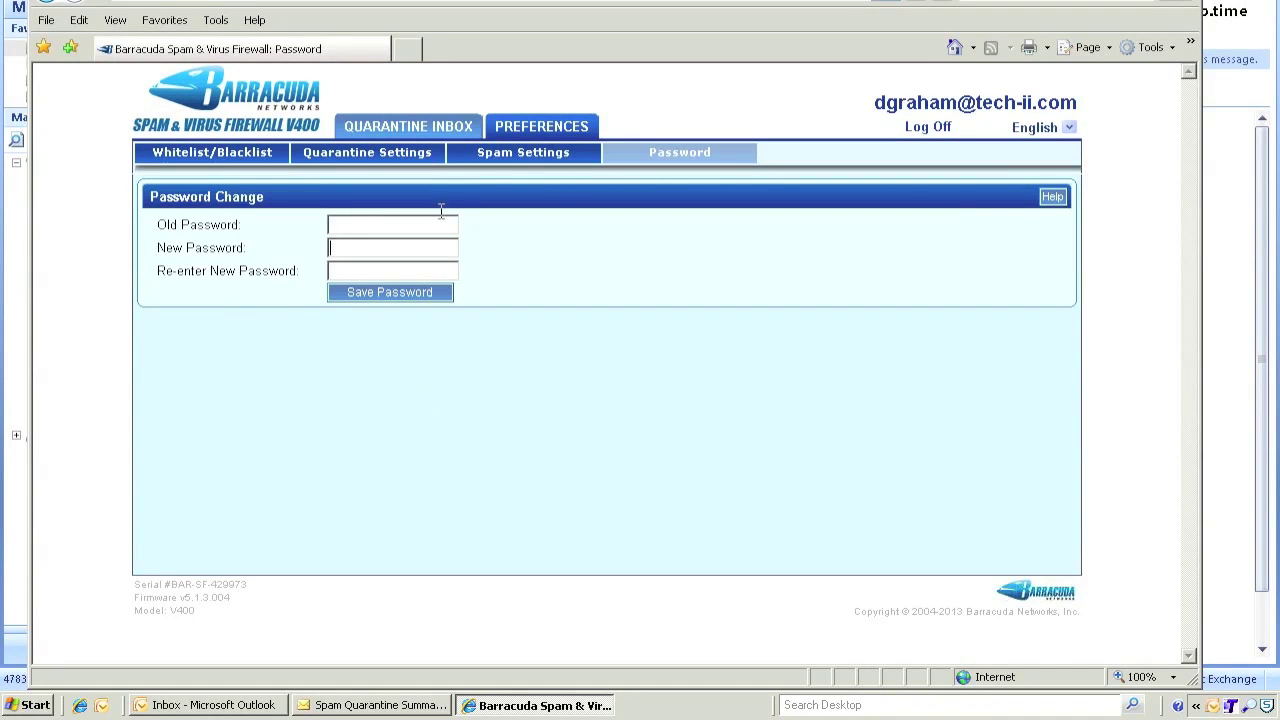
# Open the Whitelist/Blacklist page and point out the Allowed and Blocked Email Addresses fields.
pyautogui.click(232, 163)
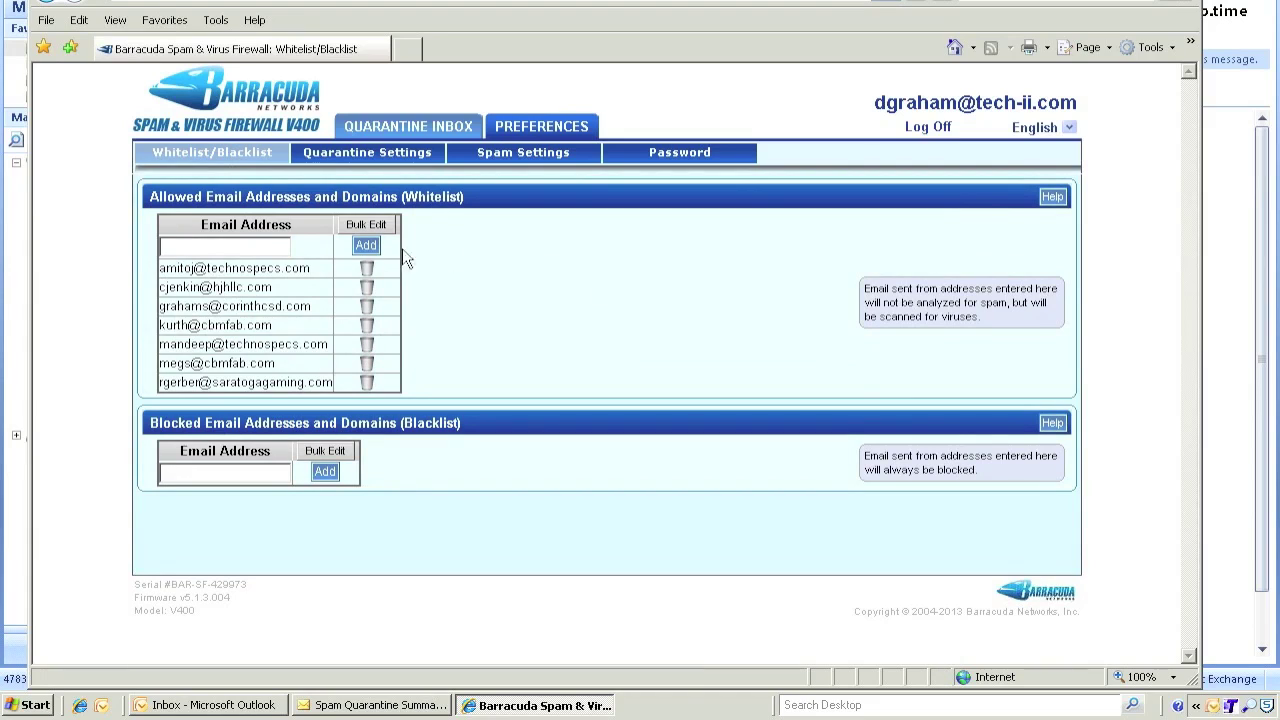
pyautogui.click(252, 246)
pyautogui.moveTo(296, 196); pyautogui.dragTo(186, 200)
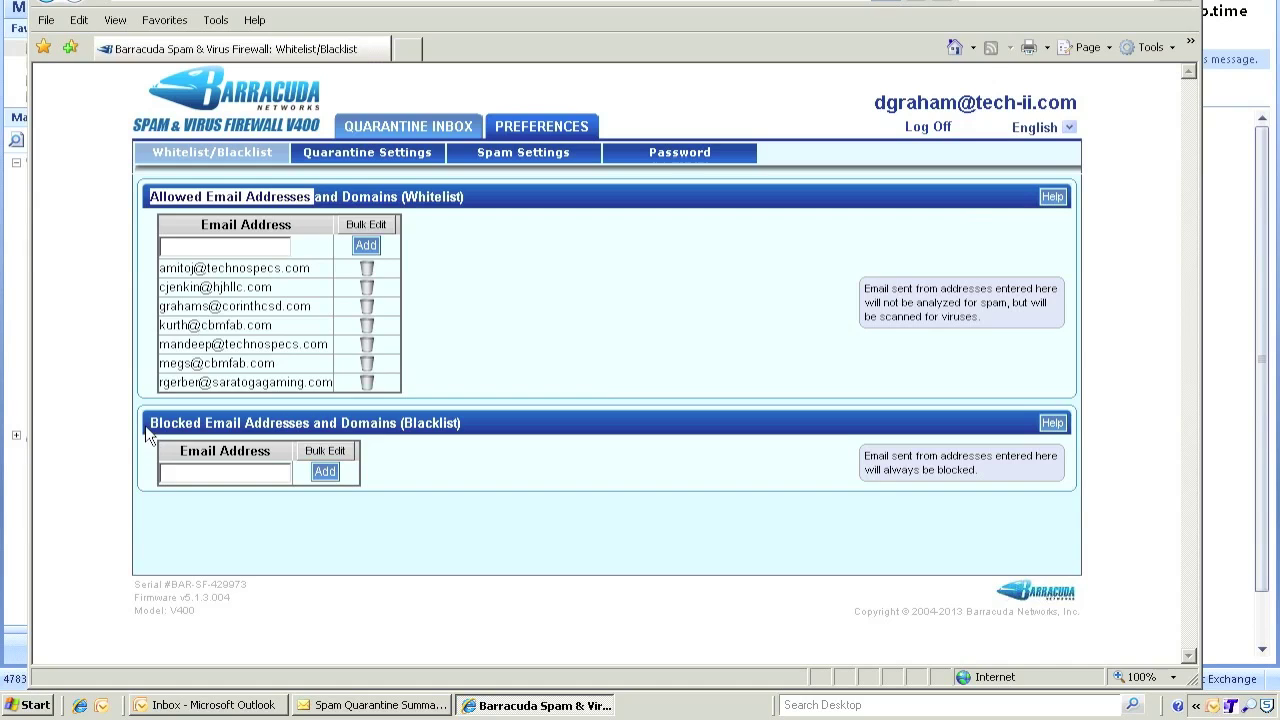
pyautogui.moveTo(149, 423); pyautogui.dragTo(405, 428)
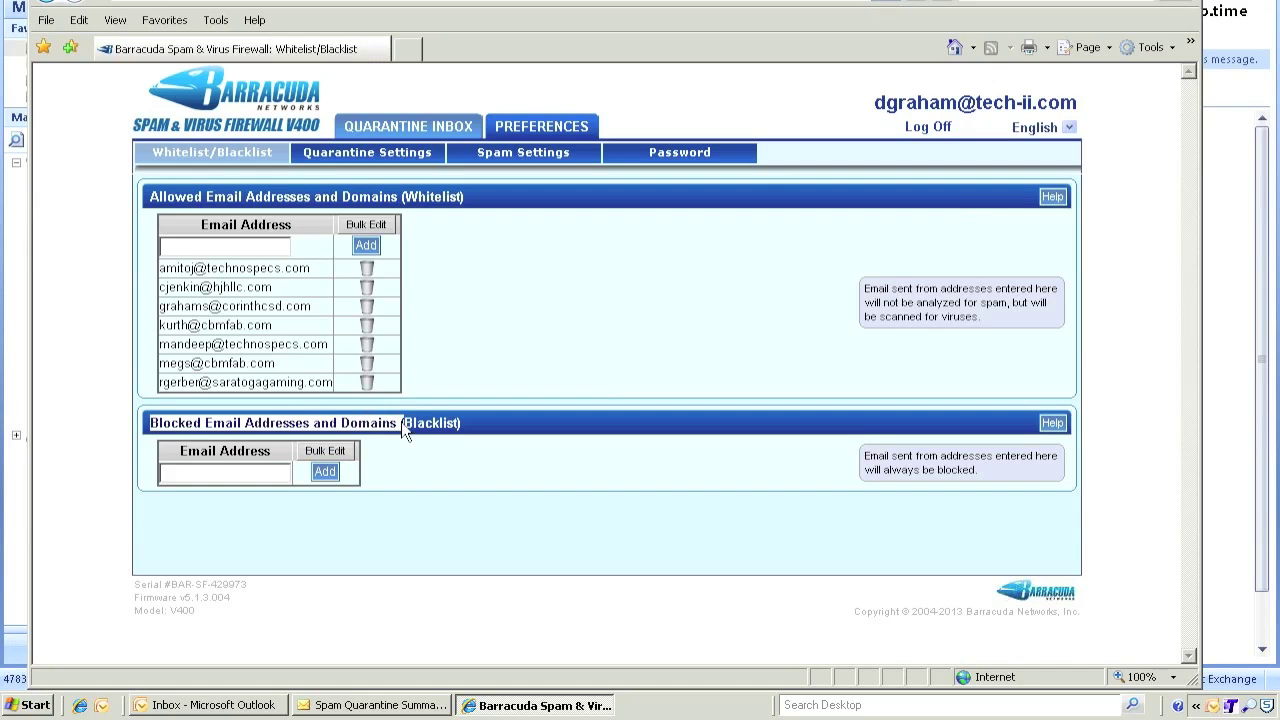
pyautogui.click(237, 474)
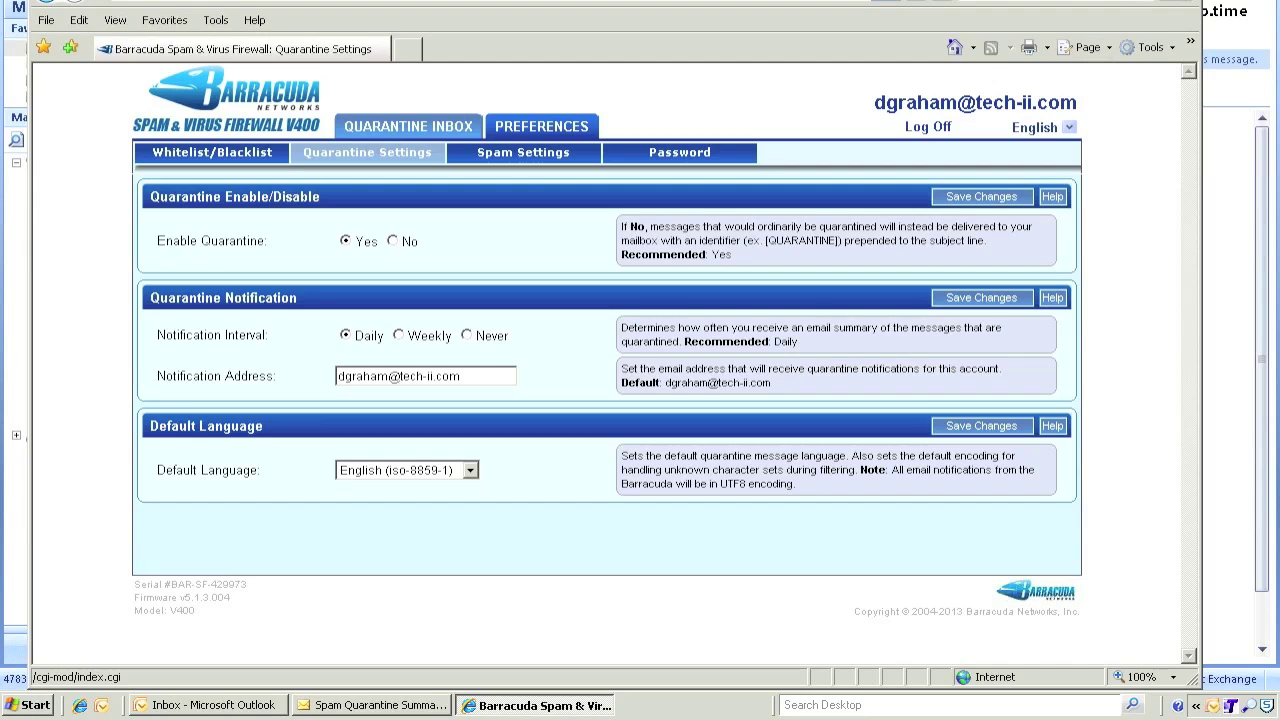
# Minimize the Barracuda portal and open the Spam Quarantine Summary (44) email in Outlook.
pyautogui.click(1158, 5)
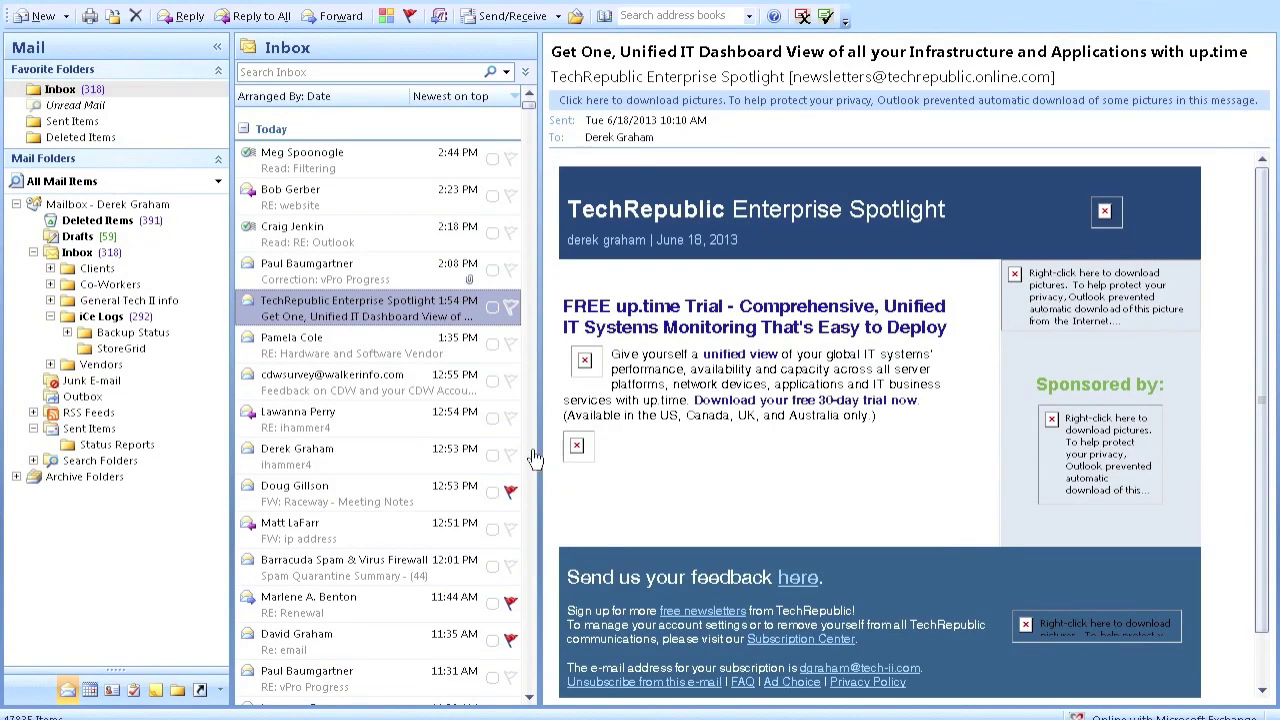
pyautogui.click(347, 572)
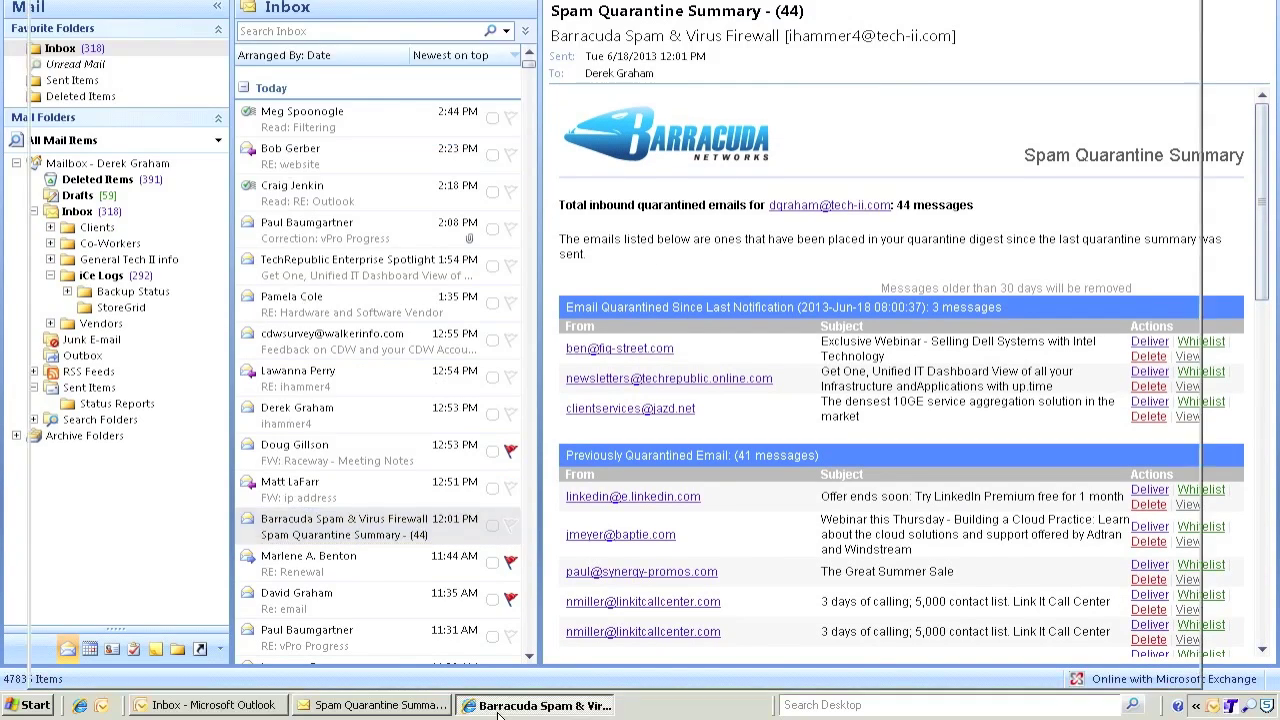
# Bring the Barracuda Quarantine Settings page back in front of Outlook.
pyautogui.click(500, 712)
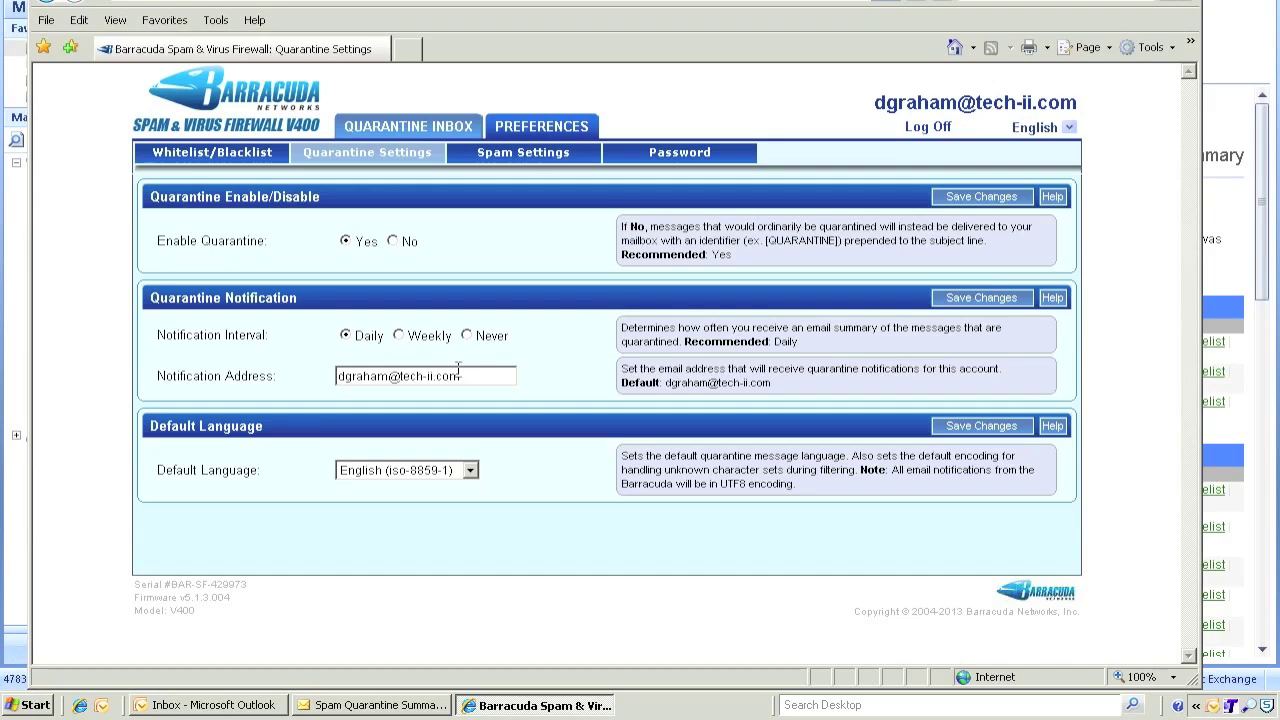
pyautogui.moveTo(468, 376); pyautogui.dragTo(314, 379)
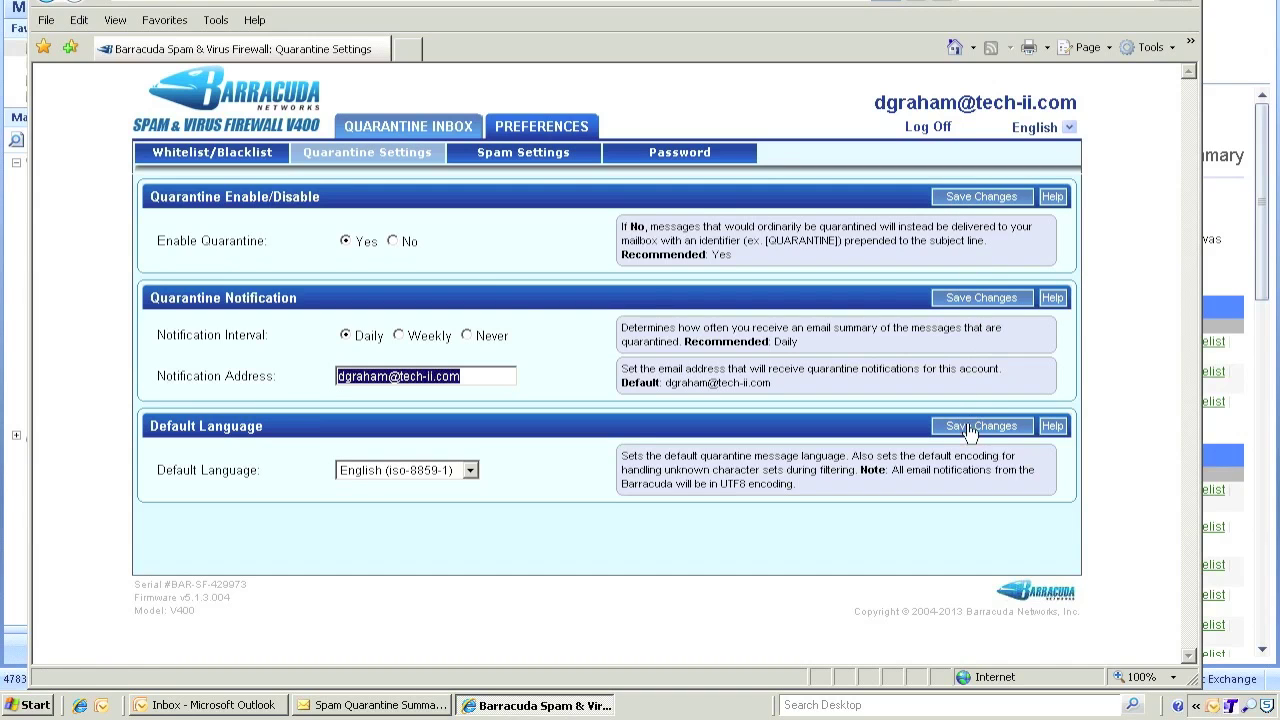
pyautogui.click(511, 163)
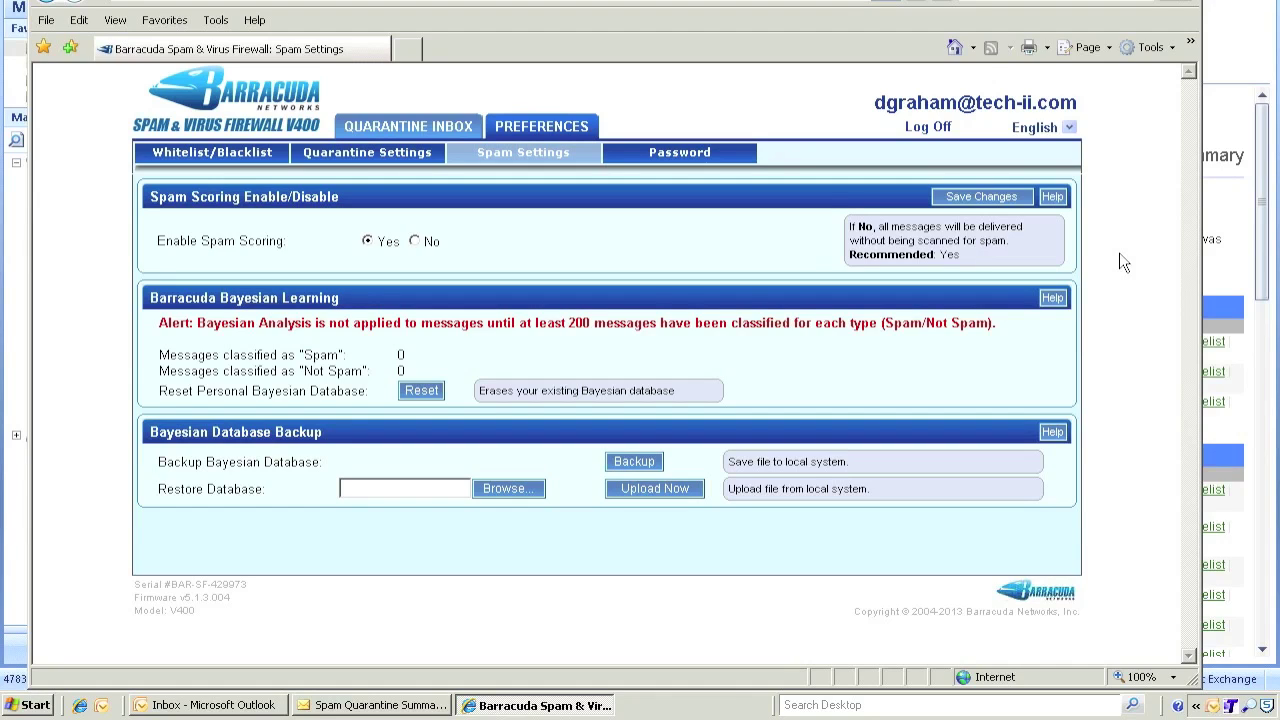
# Return to the Barracuda QUARANTINE INBOX and scroll through the held messages.
pyautogui.click(410, 128)
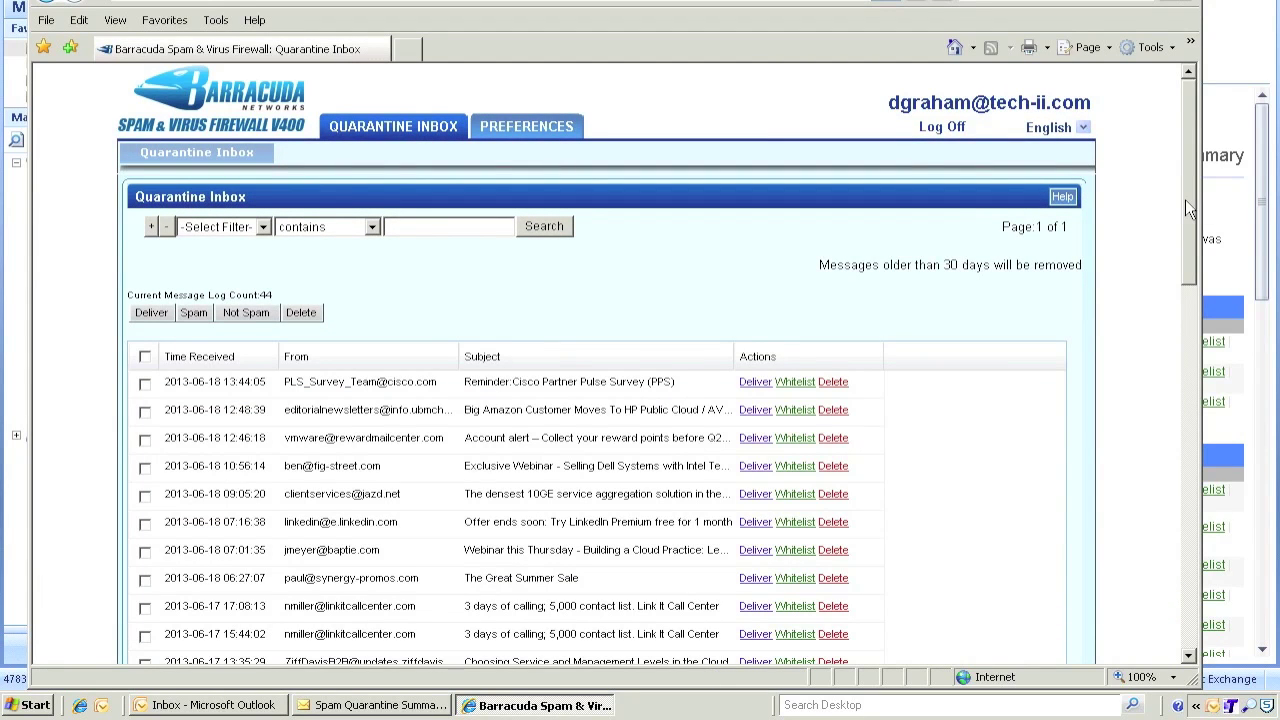
pyautogui.moveTo(1189, 207); pyautogui.dragTo(1193, 272)
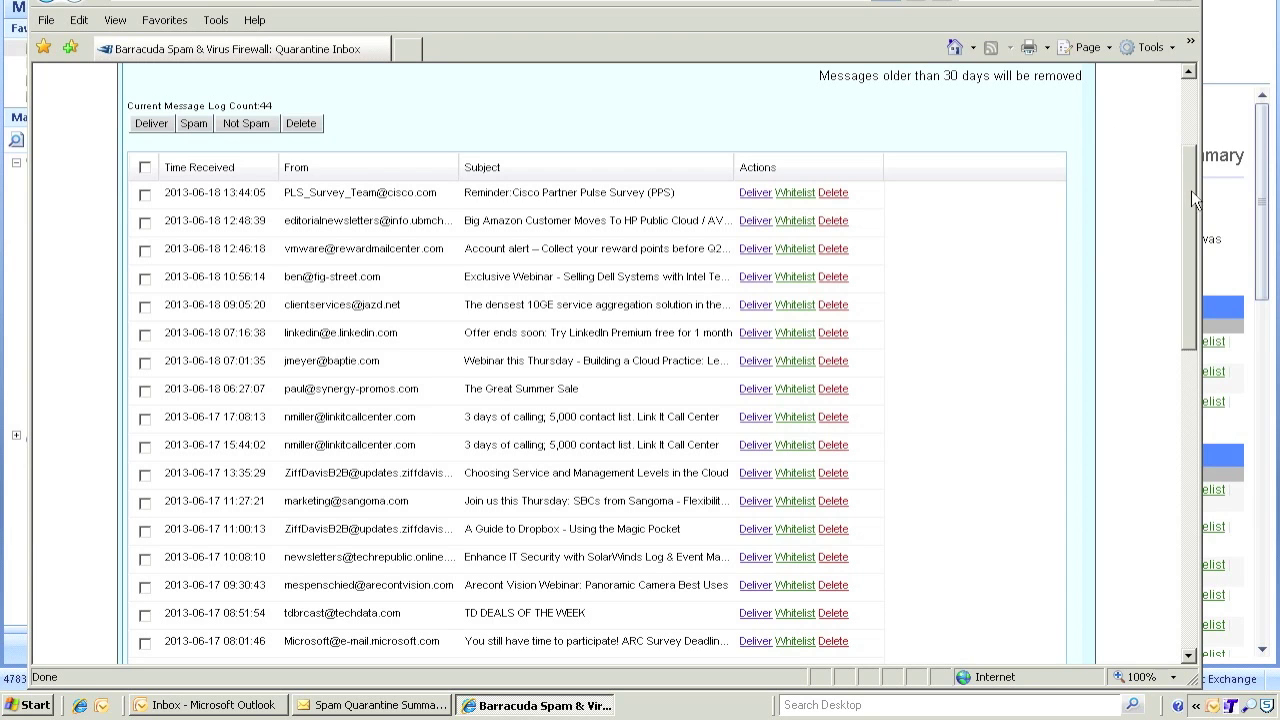
pyautogui.scroll(1, 1191, 190)
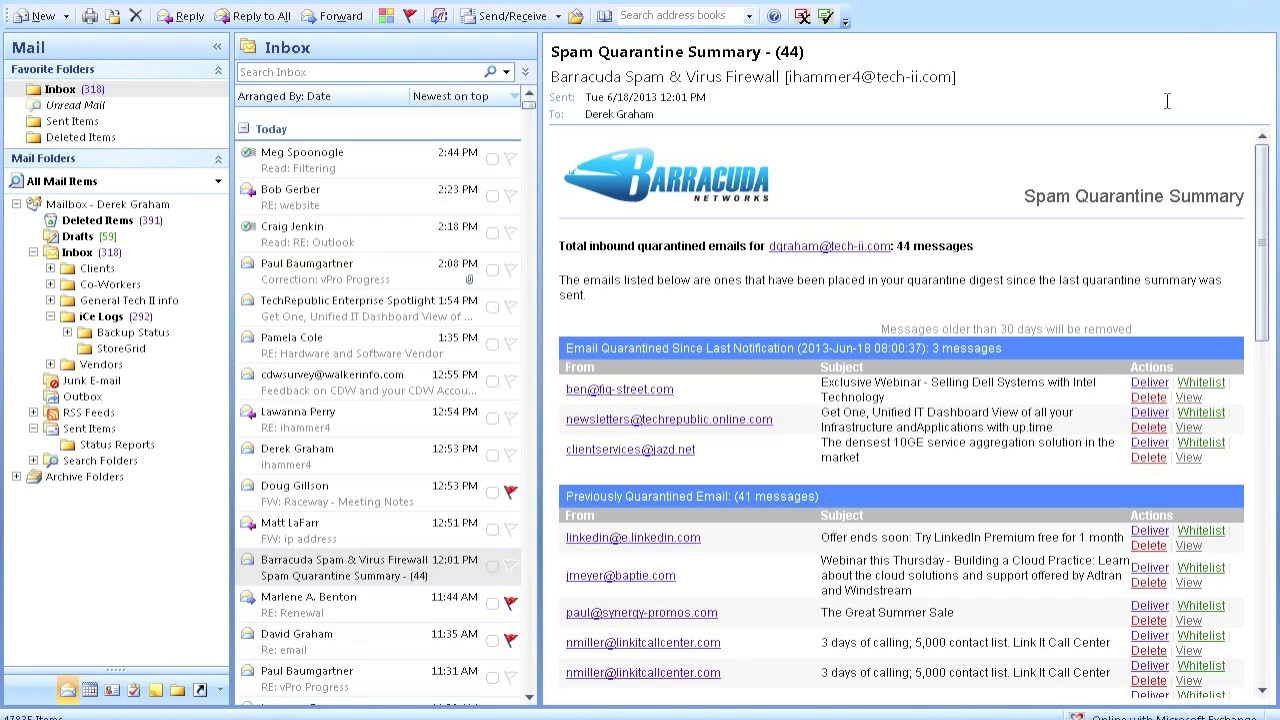
# Close the Microsoft Outlook window, leaving the Windows desktop visible.
pyautogui.click(1223, 0)
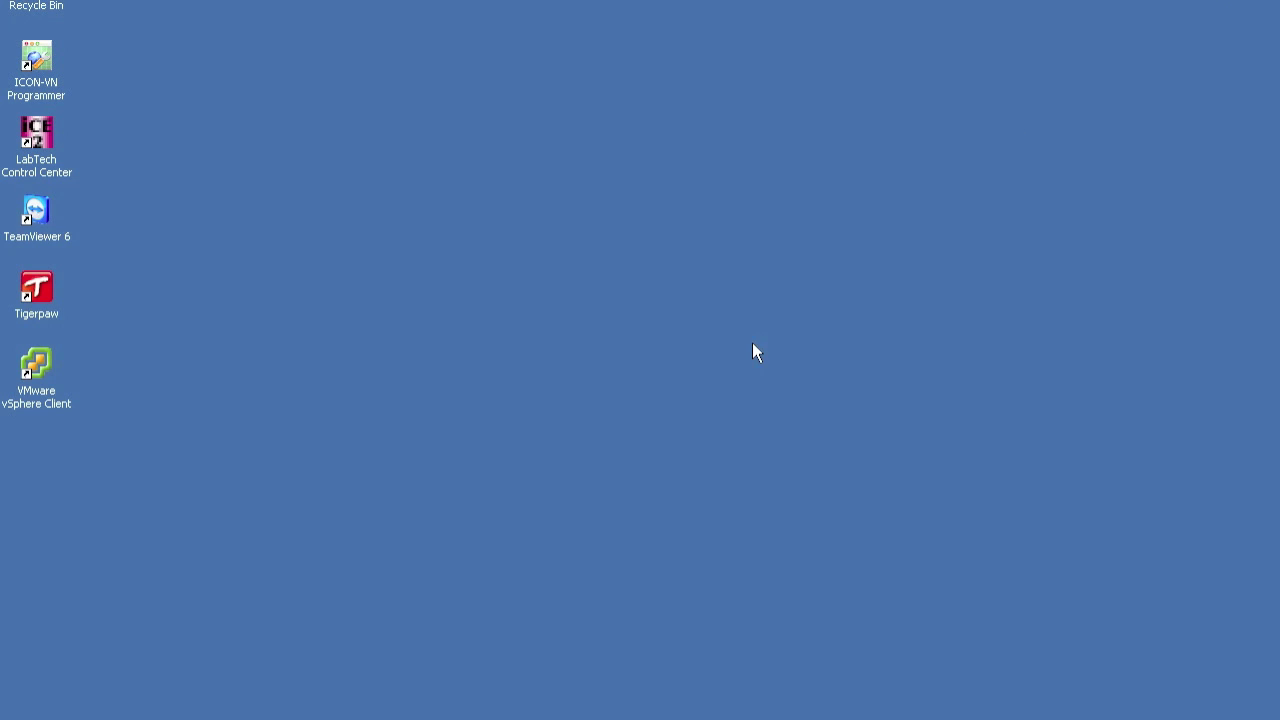